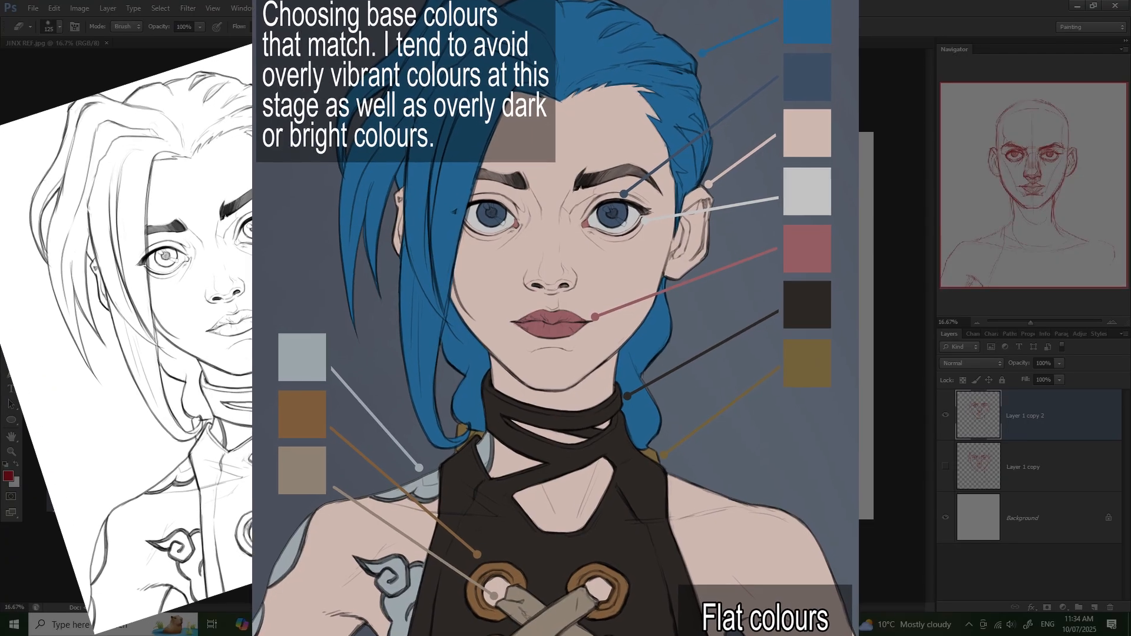
- Brush smooth, blended skin tones over the portrait's cheeks, nose and lips on Layer 1
key("b")
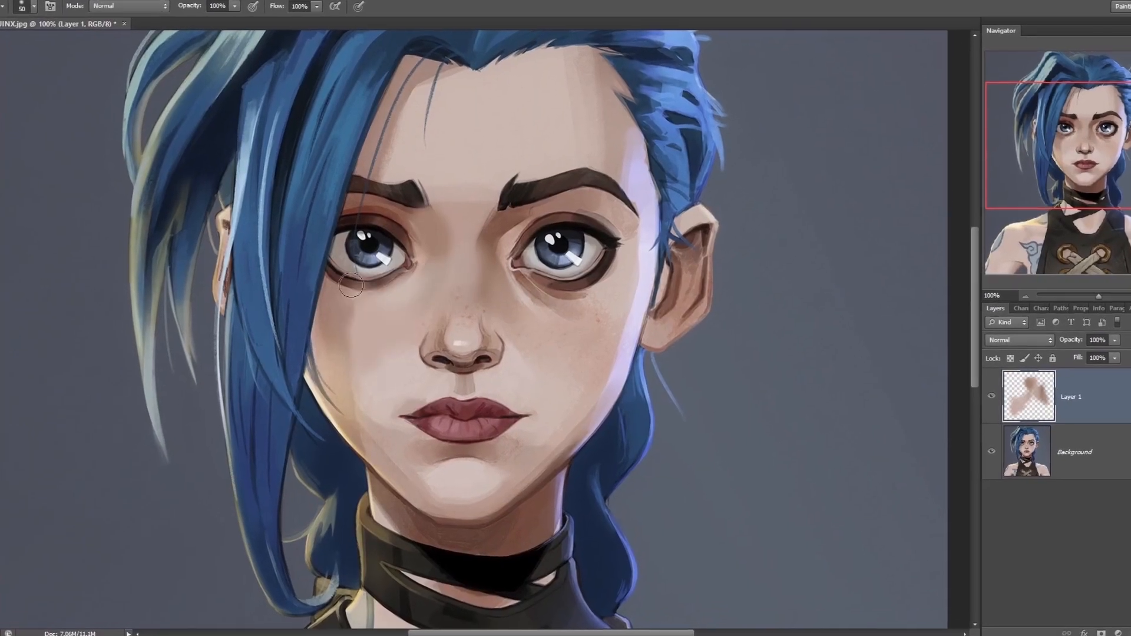
left_click(561, 318, "alt")
left_click_drag(560, 318, 557, 383)
left_click_drag(507, 519, 452, 533)
left_click_drag(442, 427, 501, 427)
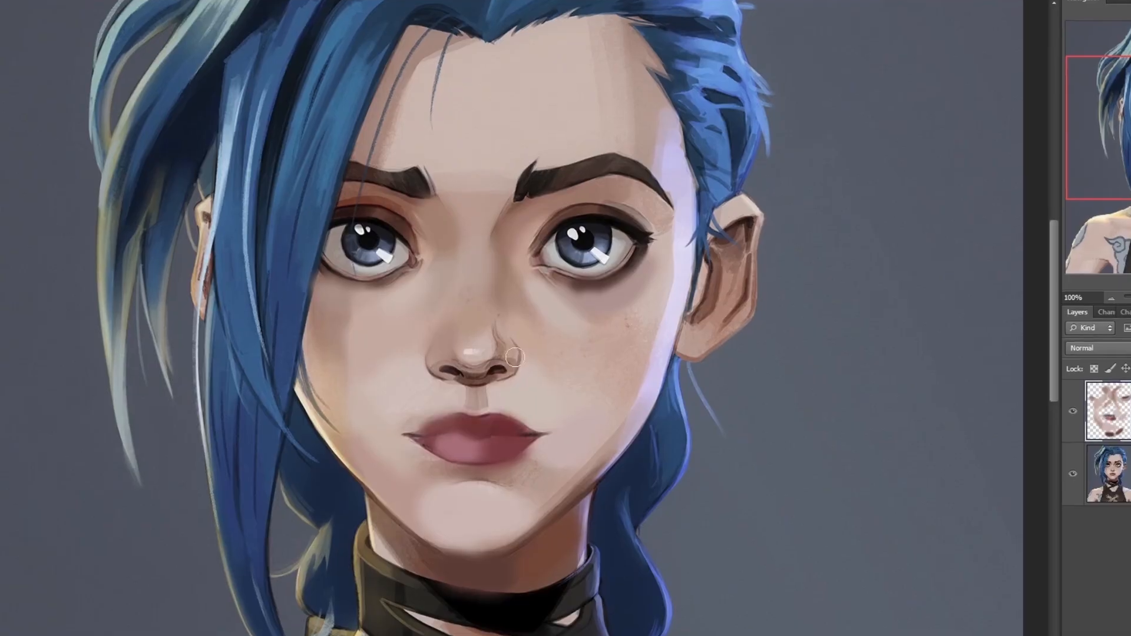
left_click_drag(377, 254, 386, 260)
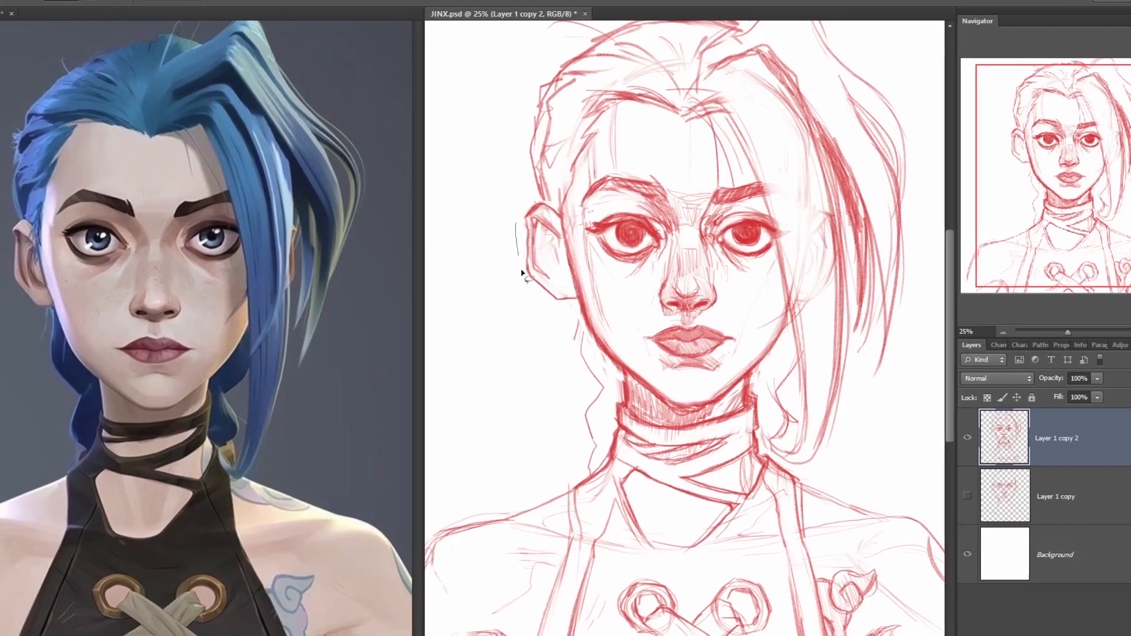
- Select the ear beside the face in the red sketch, free-transform it into a better position, apply and deselect
left_click_drag(522, 273, 519, 224)
key("ctrl+t")
left_click_drag(517, 320, 524, 322)
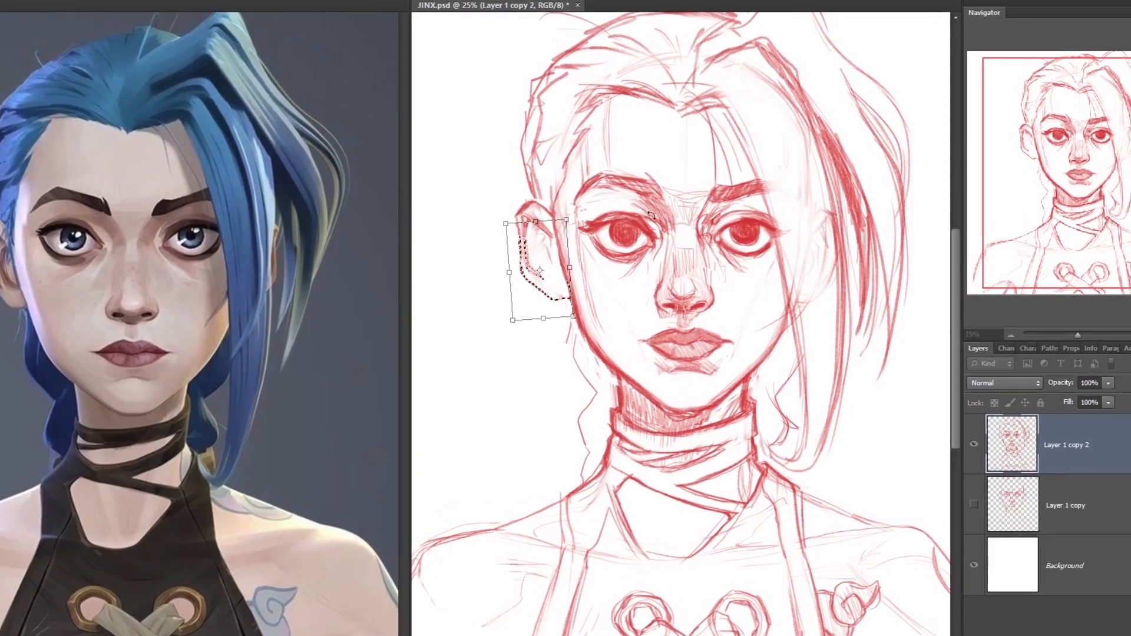
key("Return")
key("ctrl+d")
key("b")
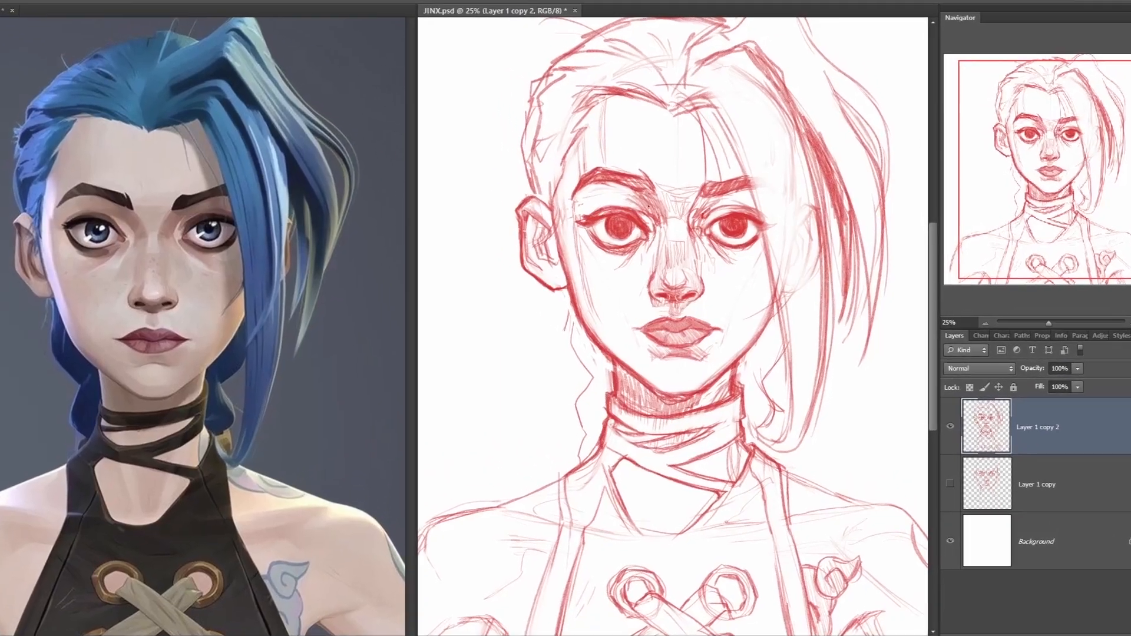
- Blend the hard border between the red-brown and tan rectangles with intermediate sampled tones on Layer 41 copy
mouse_move(548, 204)
left_mouse_down()
mouse_move(596, 188)
mouse_move(686, 187)
left_mouse_up()
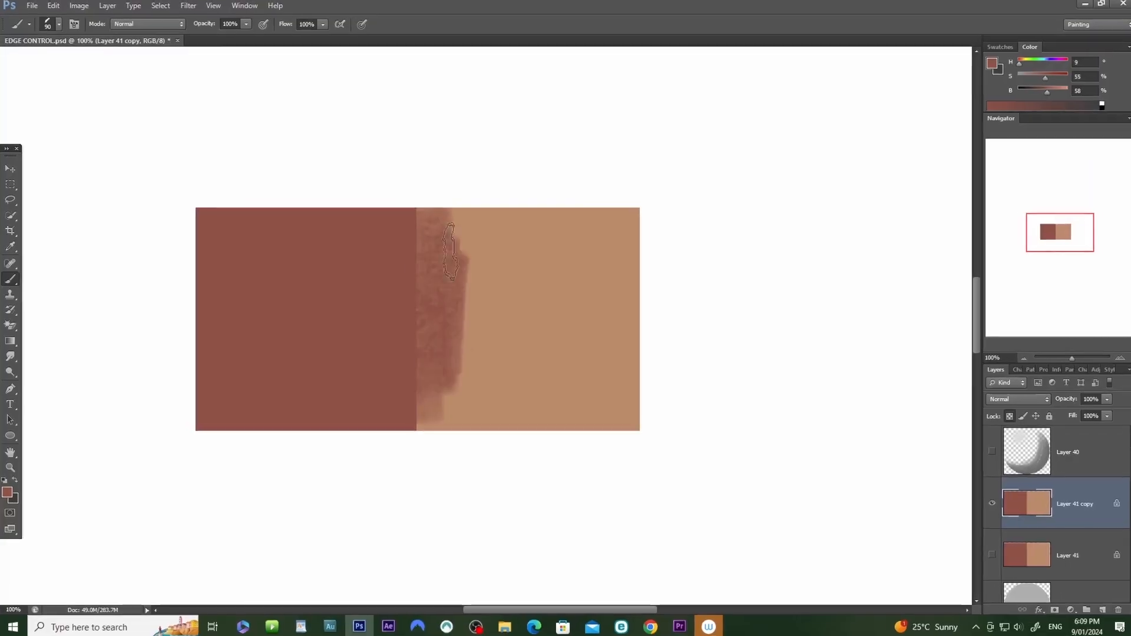
mouse_move(484, 350)
left_mouse_down()
mouse_move(514, 391)
mouse_move(452, 234)
mouse_move(502, 379)
left_mouse_up()
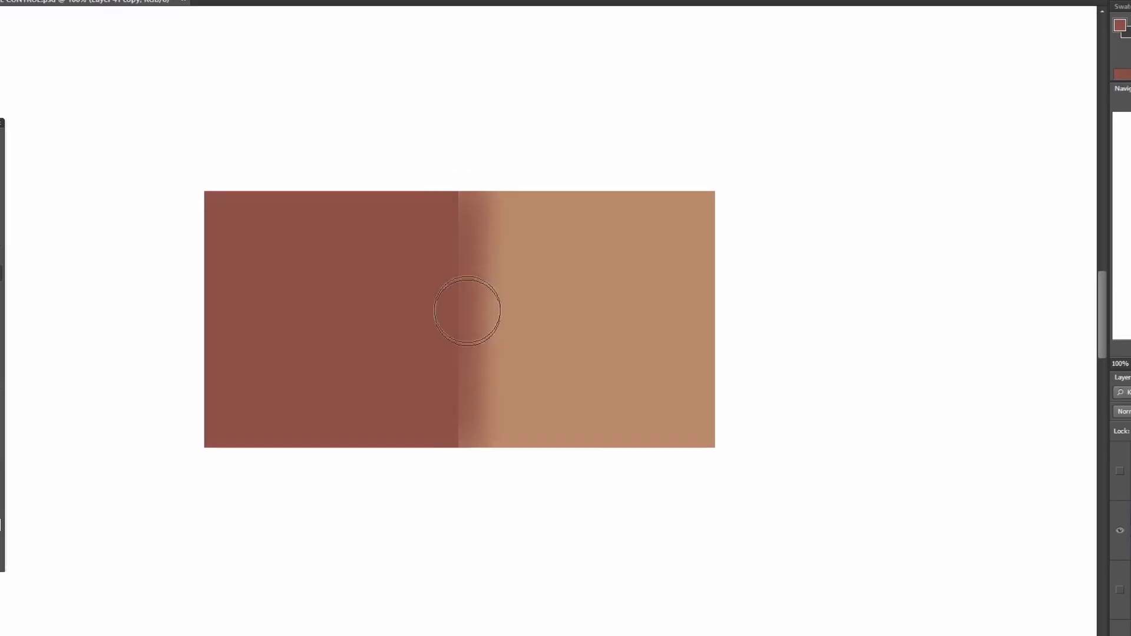
mouse_move(460, 313)
left_mouse_down()
mouse_move(456, 171)
mouse_move(517, 414)
left_mouse_up()
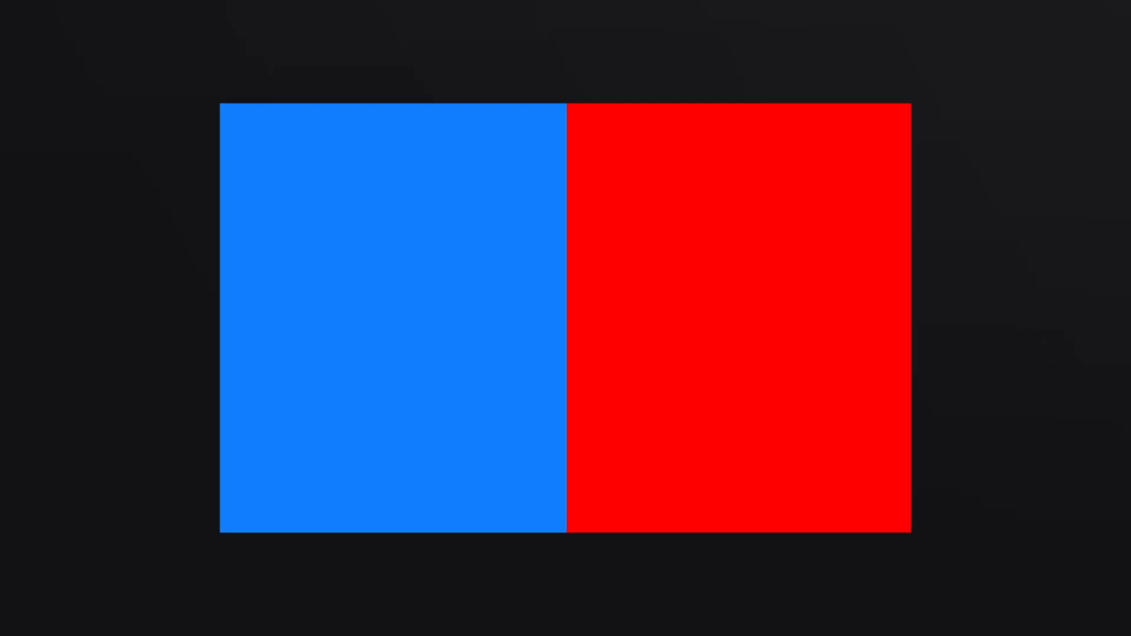
mouse_move(563, 54)
left_mouse_down()
mouse_move(522, 82)
mouse_move(497, 225)
mouse_move(500, 411)
mouse_move(519, 496)
mouse_move(556, 519)
mouse_move(582, 440)
mouse_move(595, 100)
mouse_move(542, 32)
left_mouse_up()
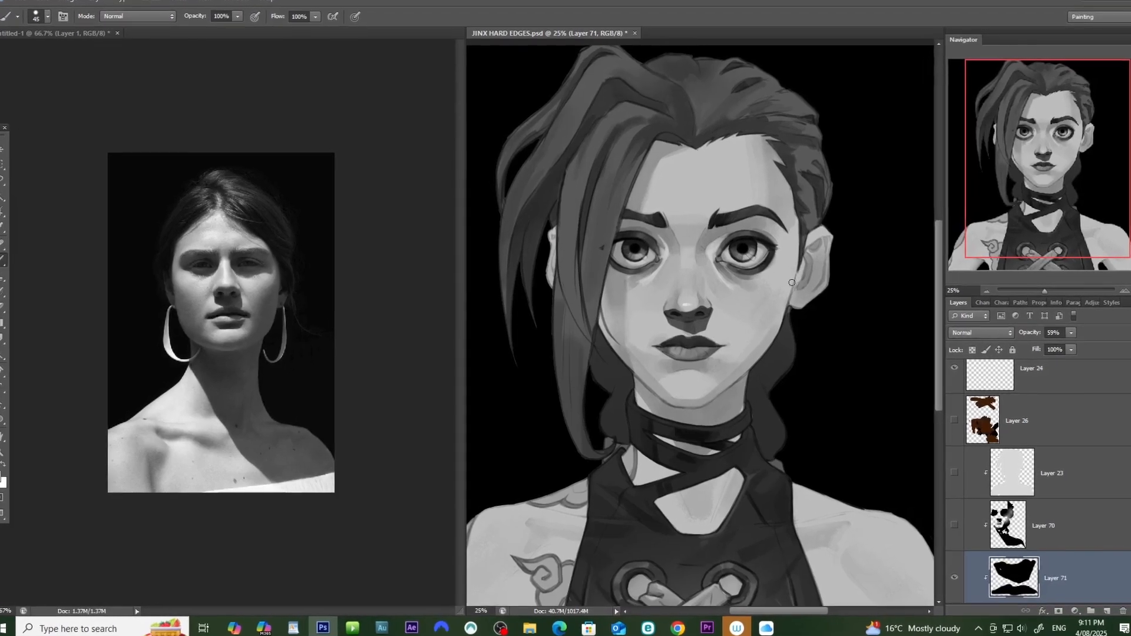
left_click_drag(677, 406, 761, 372)
left_click_drag(818, 406, 877, 452)
left_click_drag(672, 379, 672, 446)
mouse_move(757, 153)
left_mouse_down()
mouse_move(795, 230)
mouse_move(793, 313)
left_mouse_up()
left_click_drag(684, 254, 752, 259)
mouse_move(695, 289)
left_mouse_down()
mouse_move(729, 296)
mouse_move(606, 294)
mouse_move(730, 283)
left_mouse_up()
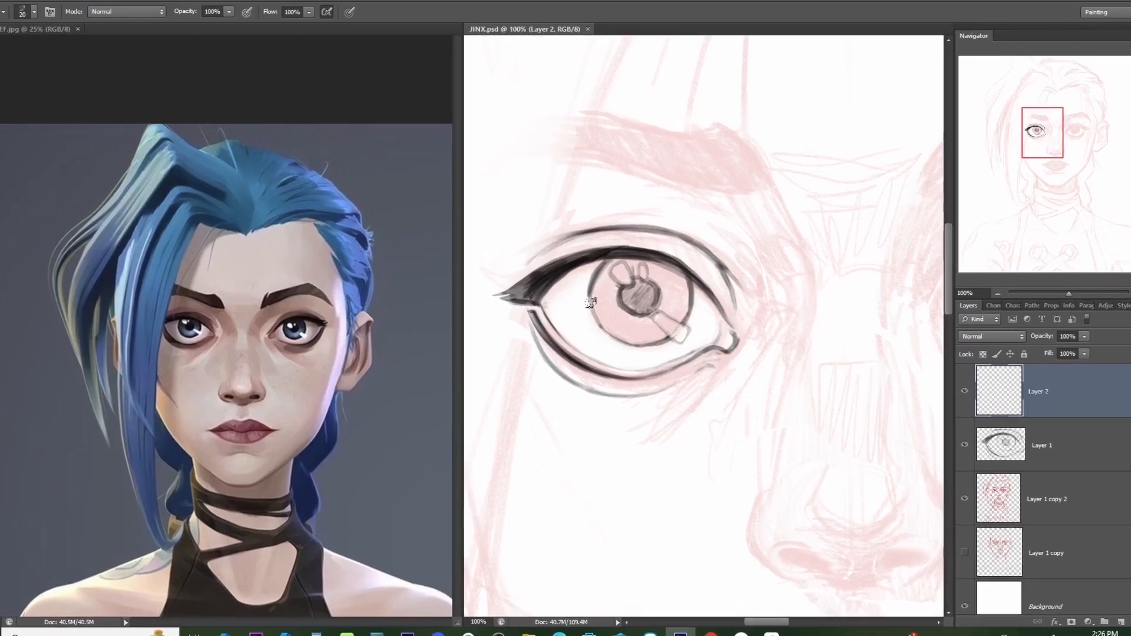
- Ink a clean, dark outline around the iris of the sketched eye on Layer 2
left_click_drag(593, 308, 635, 346)
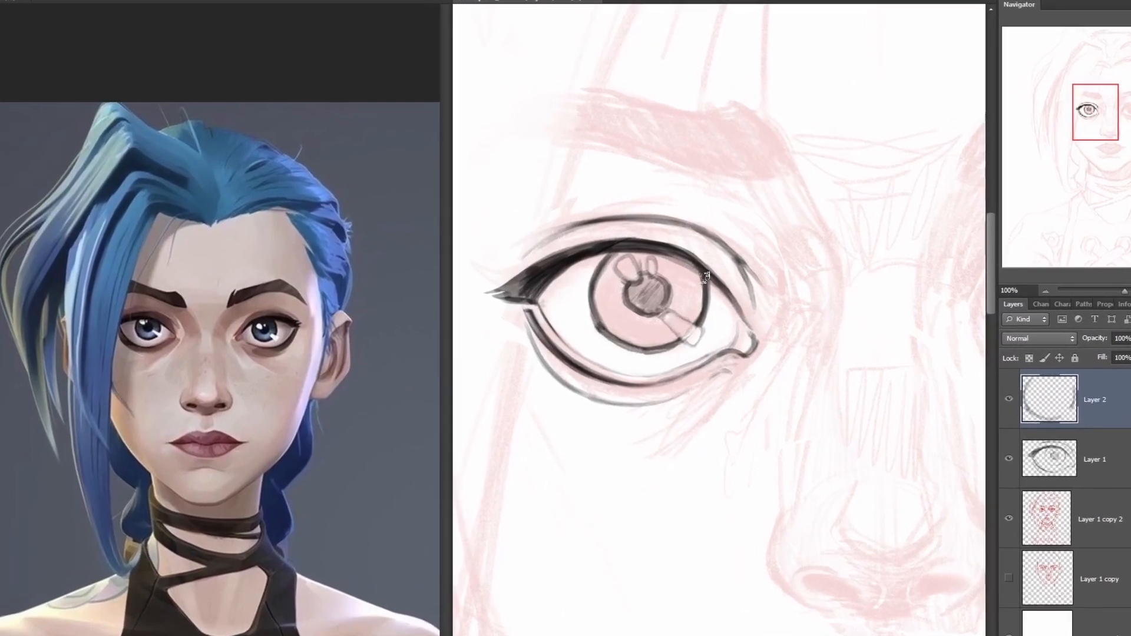
key("ctrl+minus")
key("ctrl+minus")
key("ctrl+minus")
key("ctrl+minus")
left_click(987, 510)
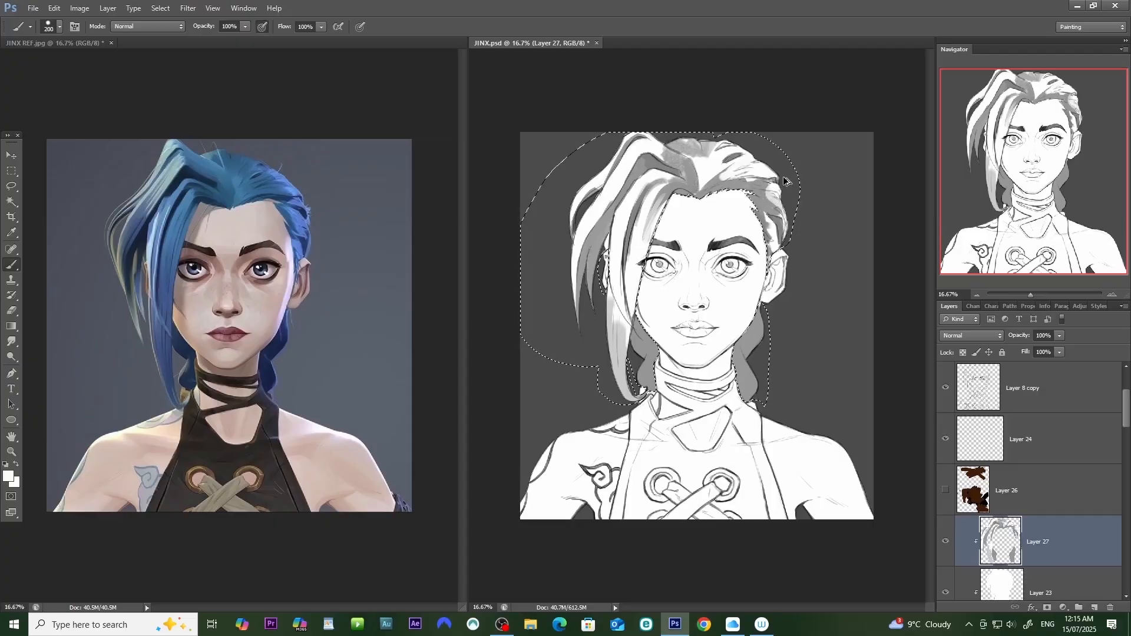
- Erase along the right edge of the grey rectangle on Layer 1, varying it from firm to very soft
key("e")
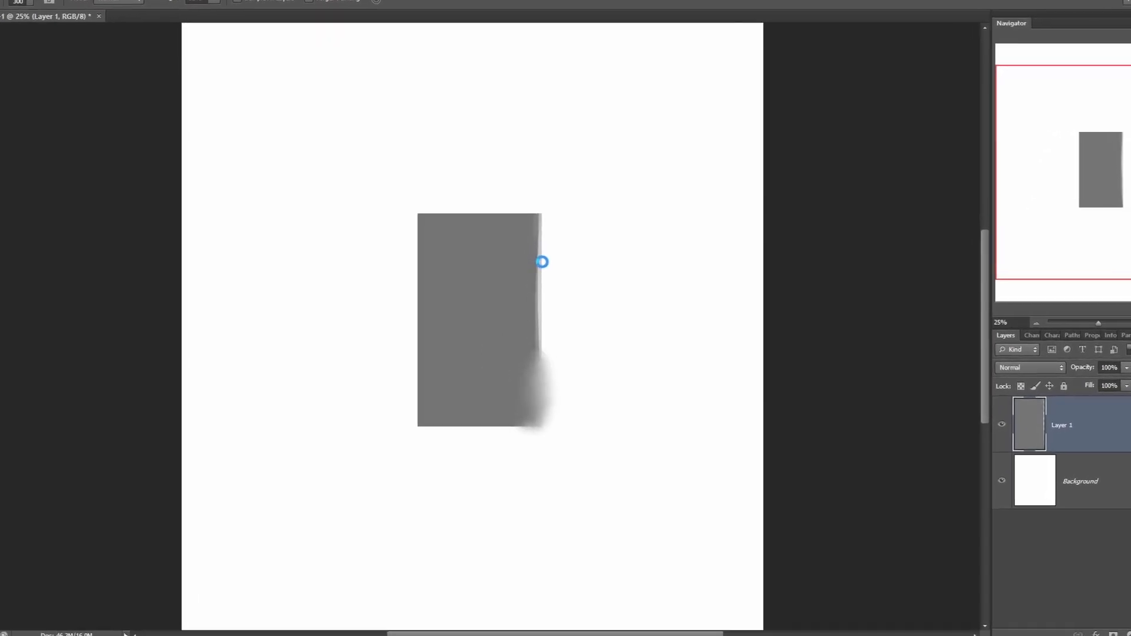
left_click_drag(540, 260, 541, 330)
left_click(0, 0)
left_click(51, 86)
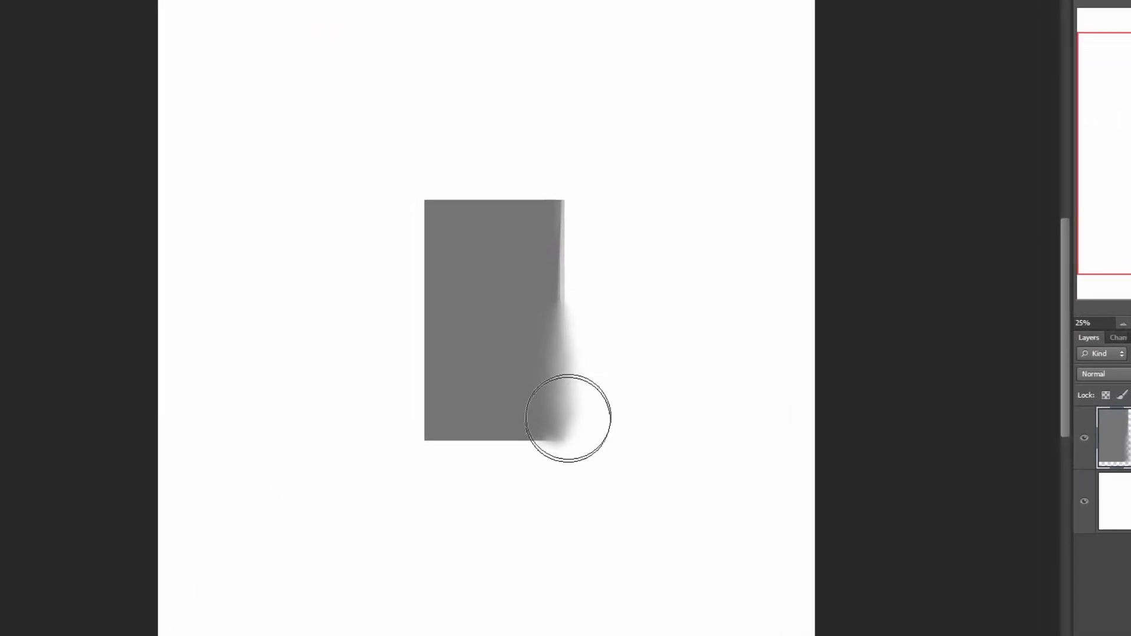
left_click_drag(551, 412, 550, 405)
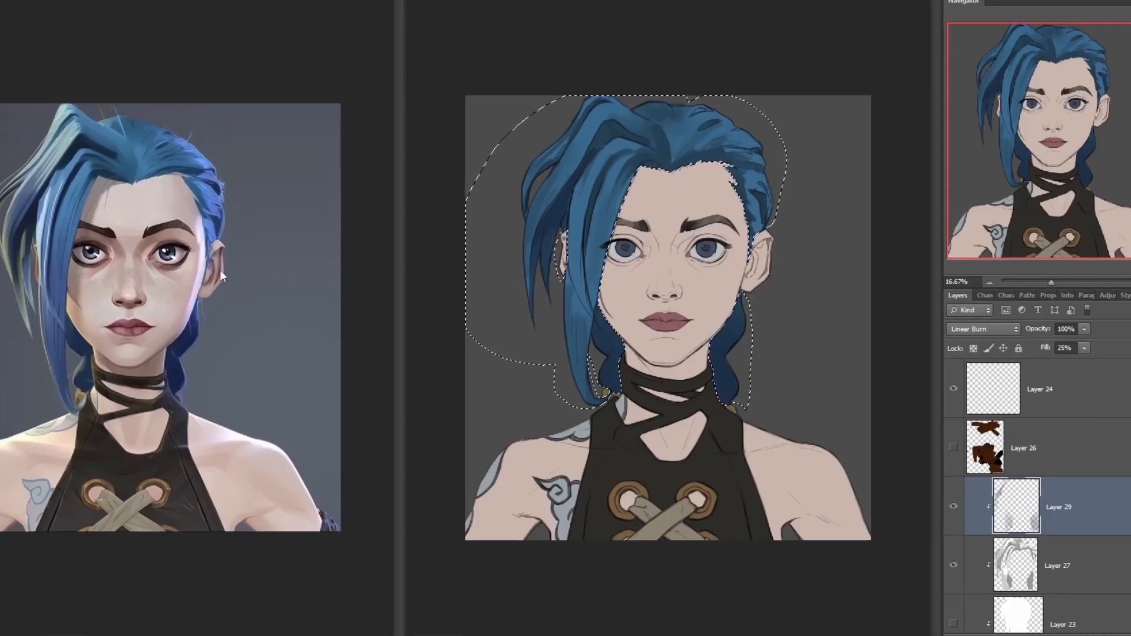
- Add a new layer above Layer 29 and clip it to the layers below for shading the face
left_click(280, 277)
key("ctrl+plus")
left_click(675, 136)
key("ctrl+plus")
left_click_drag(675, 135, 719, 231)
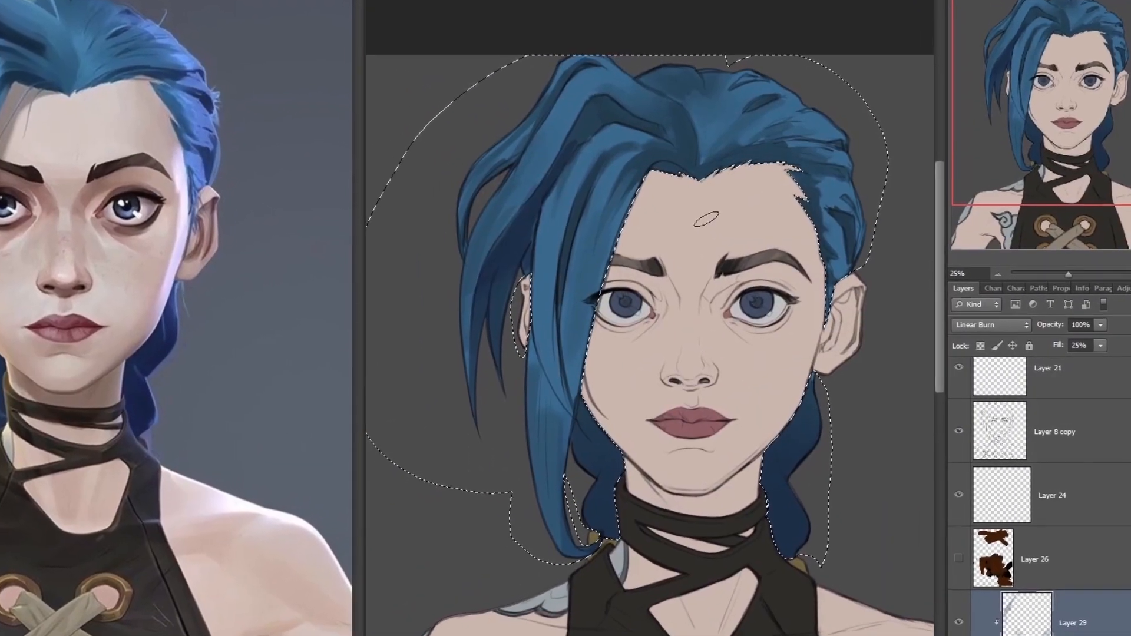
scroll(1046, 537, "down", 2)
key("ctrl+alt+shift+n")
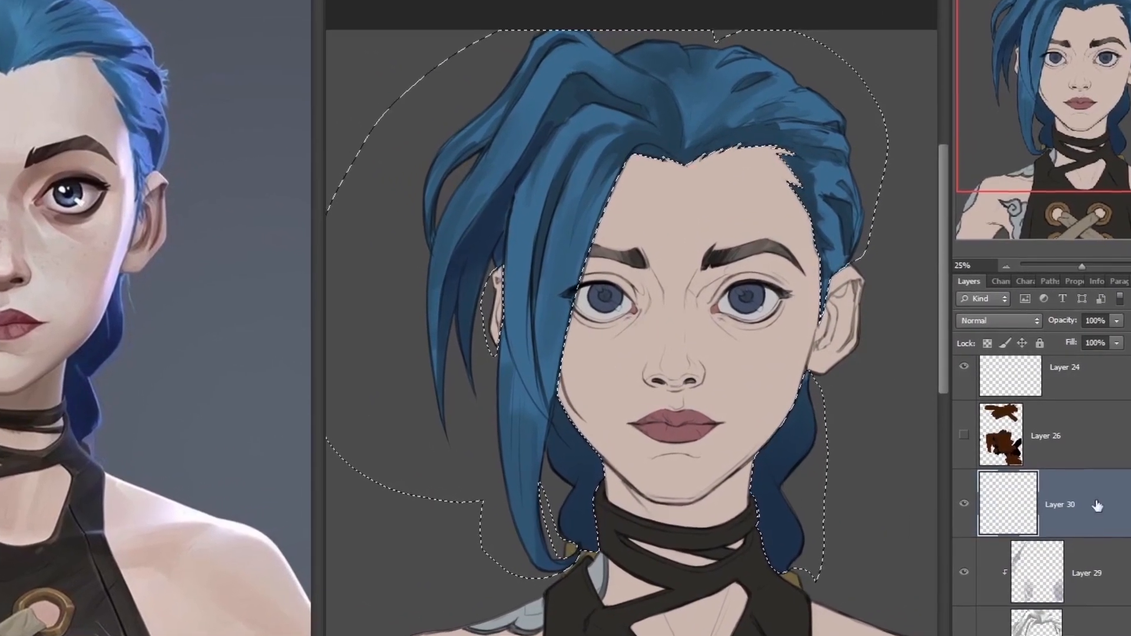
key("ctrl+alt+g")
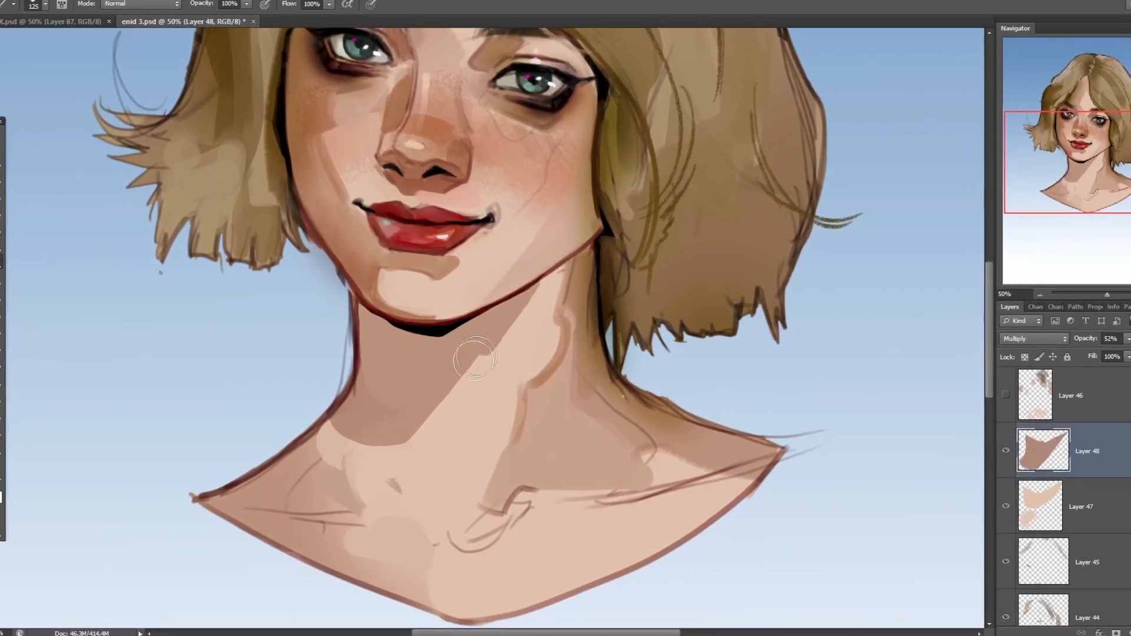
- Soften the lower edge of the cast shadow across the neck on the Multiply layer, Layer 48
scroll(396, 462, "up", 2)
mouse_move(412, 457)
left_mouse_down()
mouse_move(374, 474)
mouse_move(302, 452)
mouse_move(269, 419)
mouse_move(245, 360)
left_mouse_up()
mouse_move(512, 377)
left_mouse_down()
mouse_move(508, 412)
mouse_move(436, 450)
left_mouse_up()
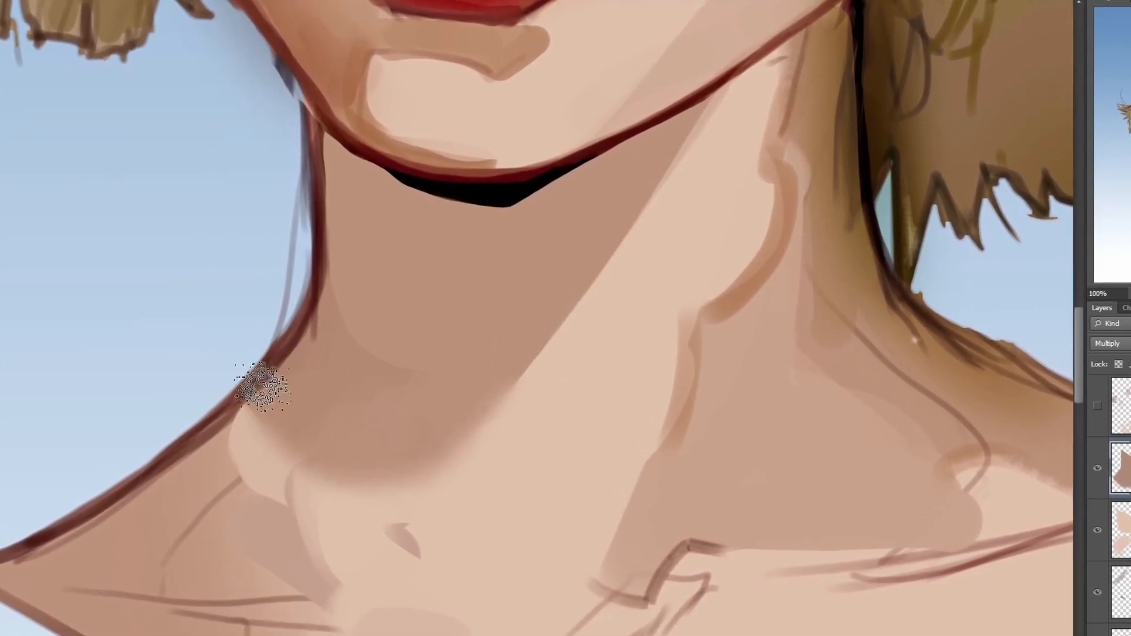
scroll(264, 397, "down", 2)
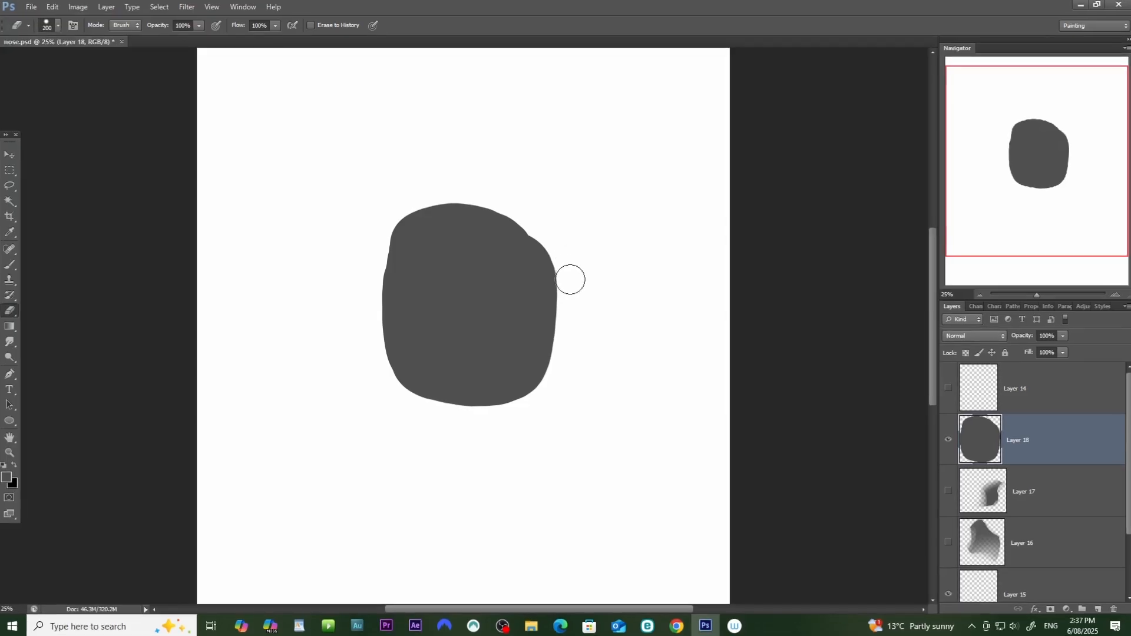
- Erase around the dark grey blob on Layer 18, giving its sides a mix of firm and soft edges
left_click_drag(393, 209, 460, 429)
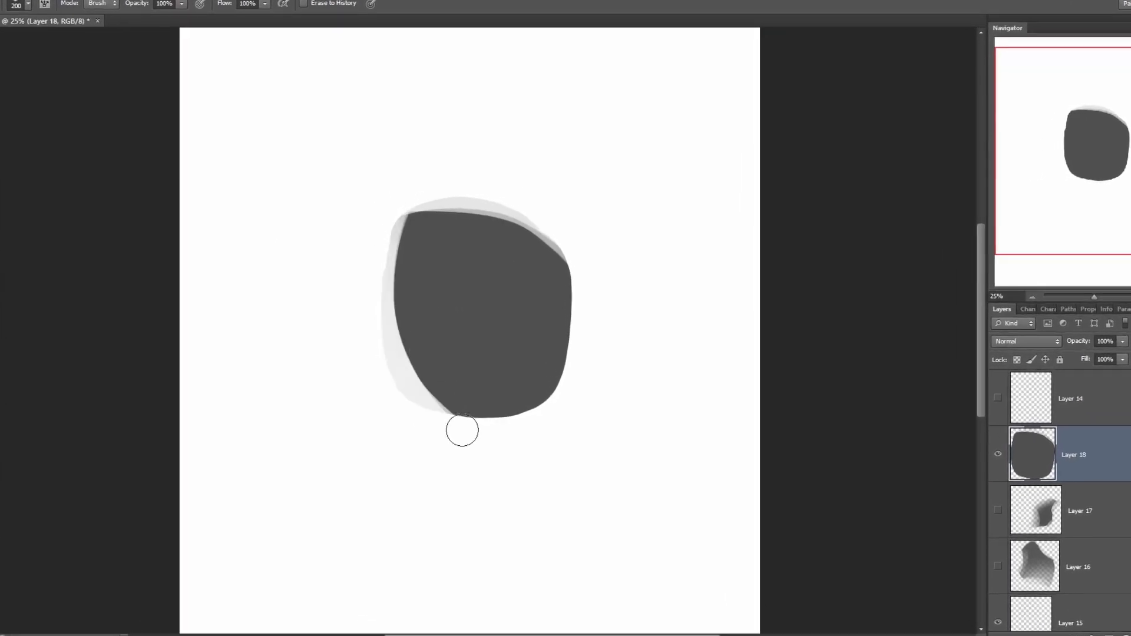
left_click_drag(560, 235, 448, 466)
left_click_drag(565, 246, 503, 427)
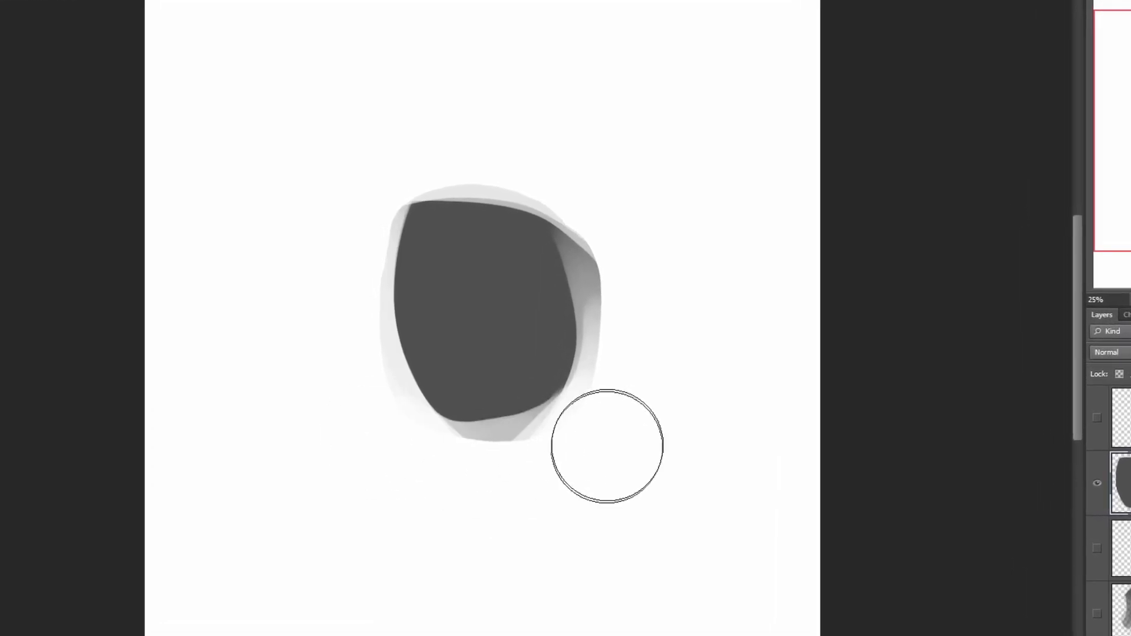
mouse_move(476, 467)
left_mouse_down()
mouse_move(465, 460)
mouse_move(548, 444)
left_mouse_up()
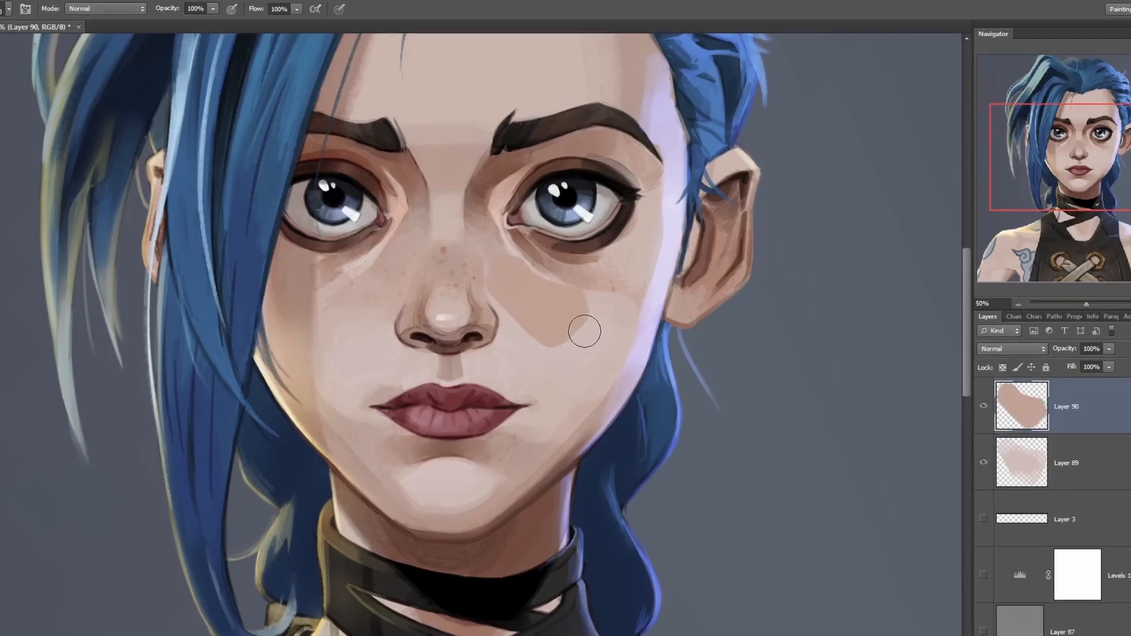
- Erase the edges of the tan cheek shadow beside the nose on Layer 90 so it fades into the skin
key("e")
mouse_move(588, 315)
left_mouse_down()
mouse_move(563, 337)
mouse_move(620, 329)
mouse_move(568, 369)
left_mouse_up()
left_click_drag(584, 280, 502, 264)
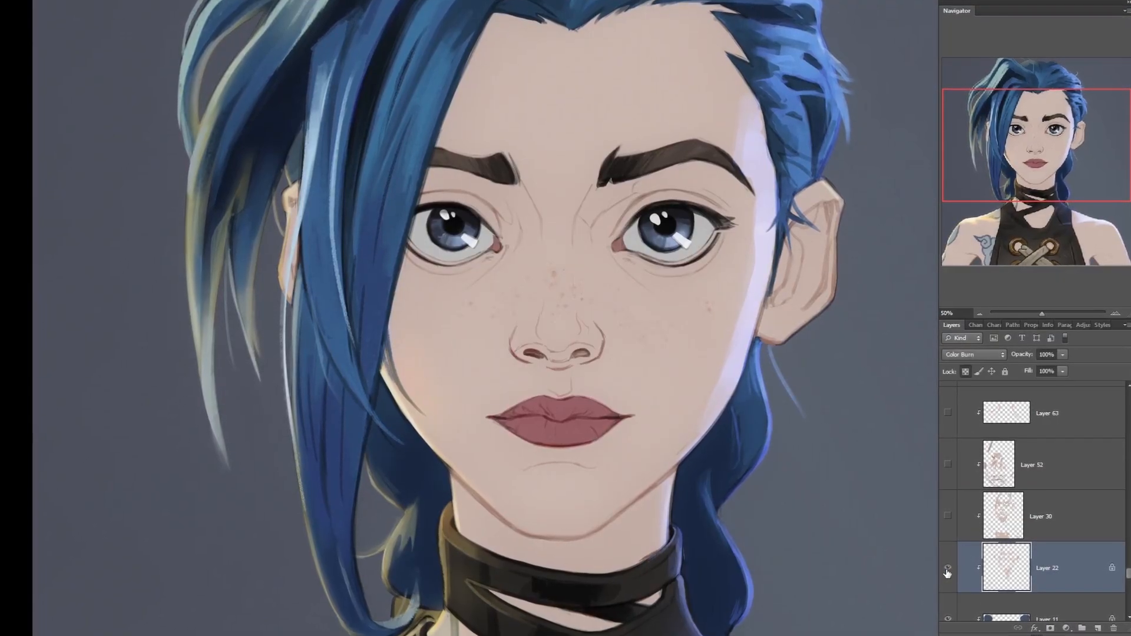
- Show the hidden face-shading layers one after another, starting with Layer 22 and Layer 30 and working upward through the stack
left_click(947, 569)
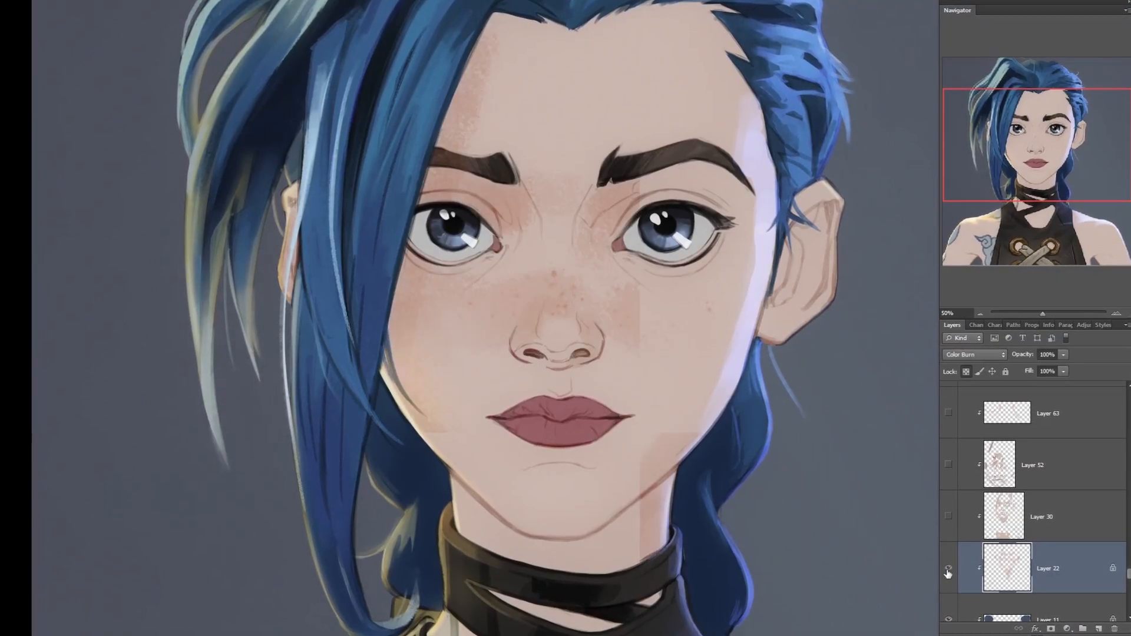
left_click(955, 517)
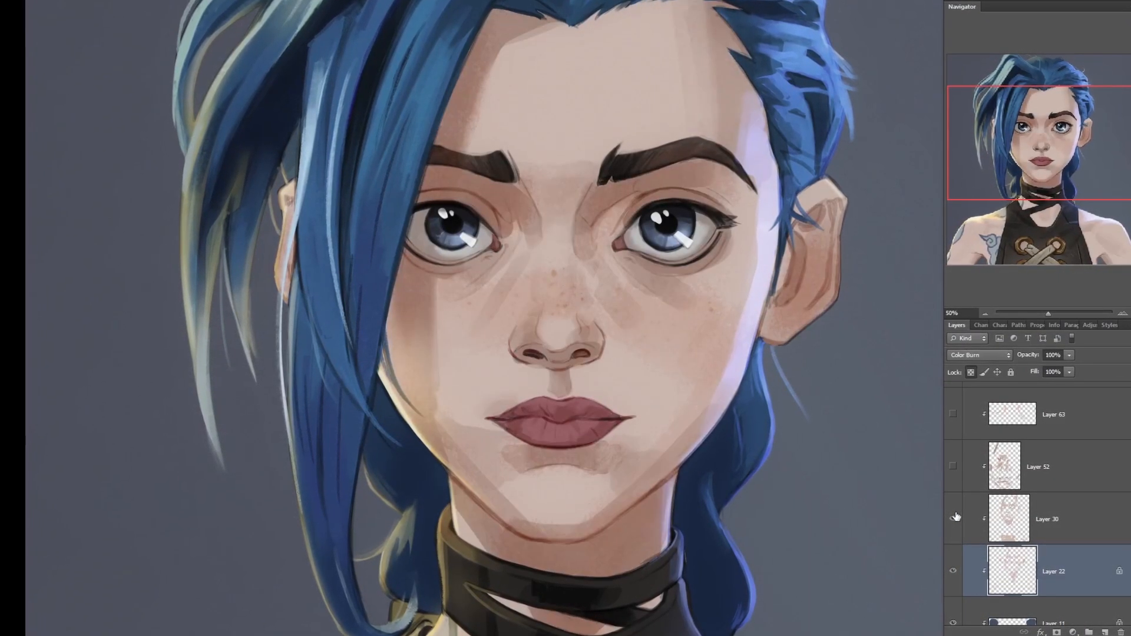
left_click(954, 518)
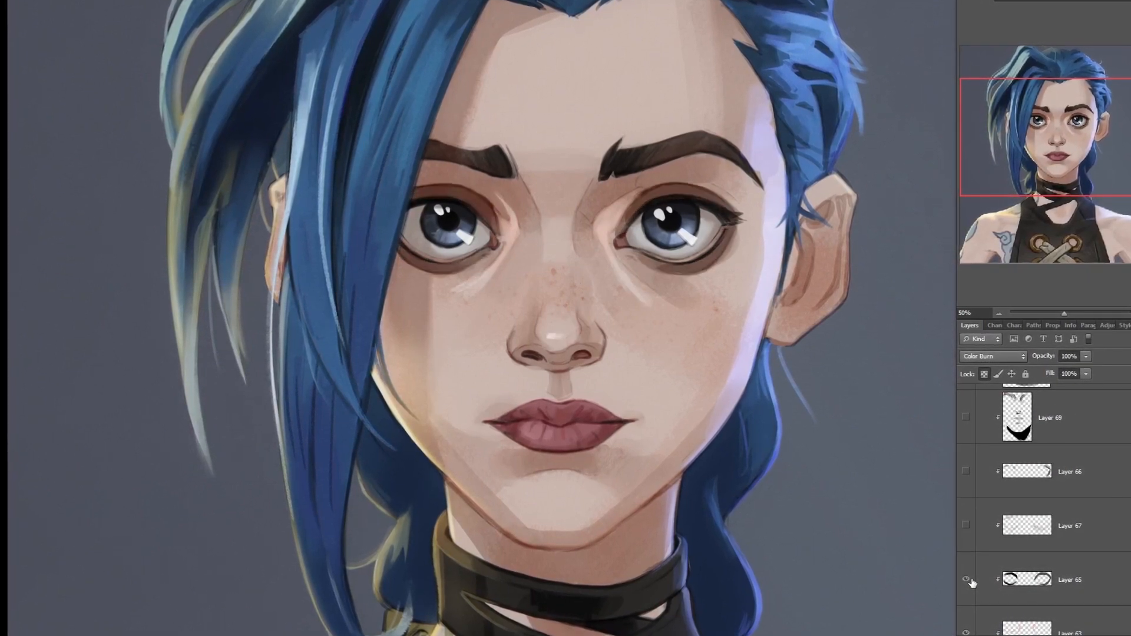
left_click(969, 527)
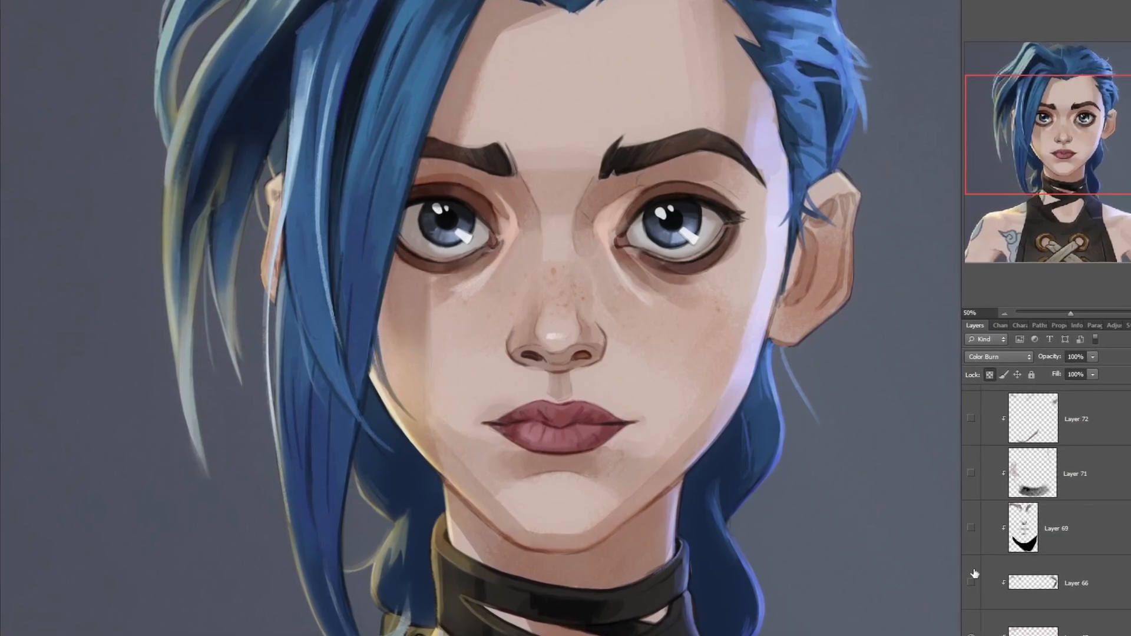
left_click(975, 530)
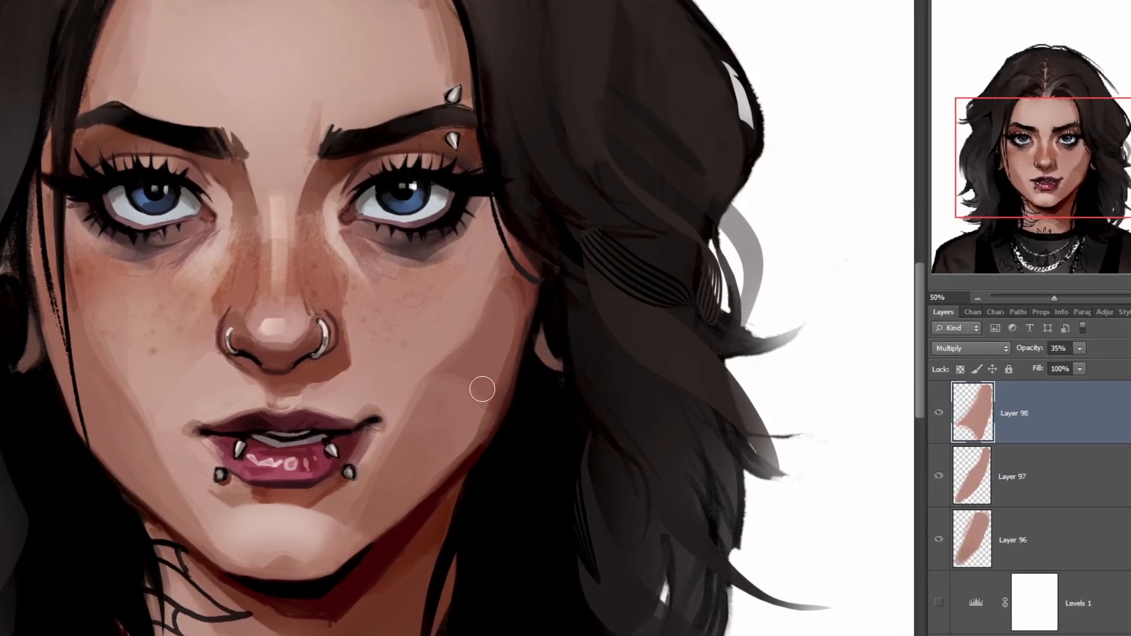
- Add a layer for the dark-haired portrait and repaint the blurry jawline and chin shadow with crisper edges
key("ctrl+shift+n")
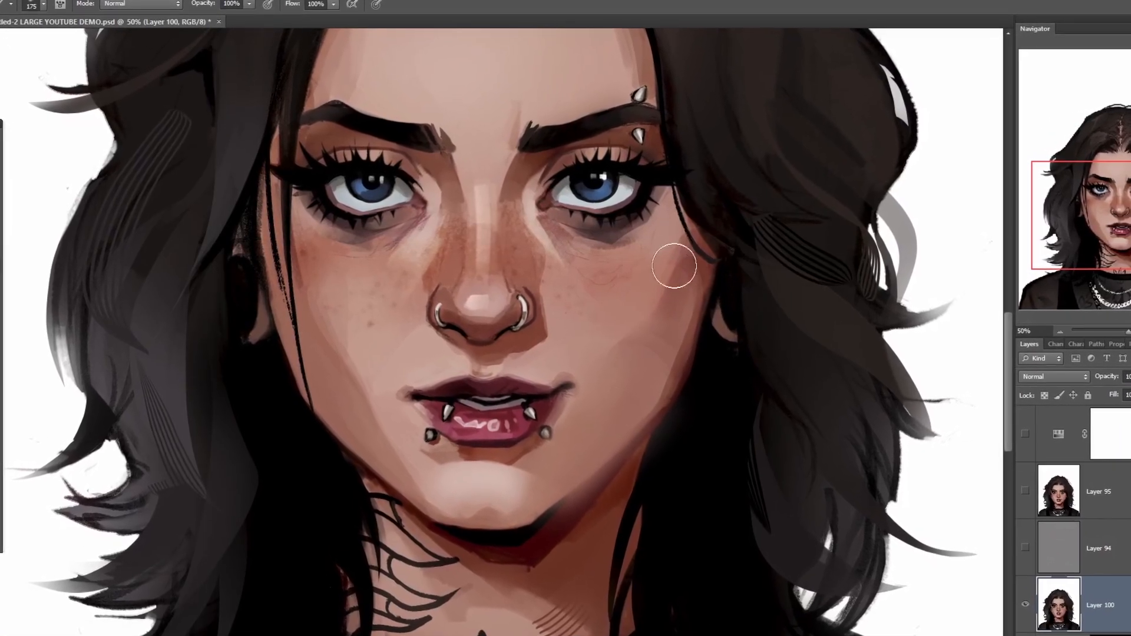
key("ctrl+plus")
key("ctrl+plus")
left_click_drag(749, 527, 635, 298)
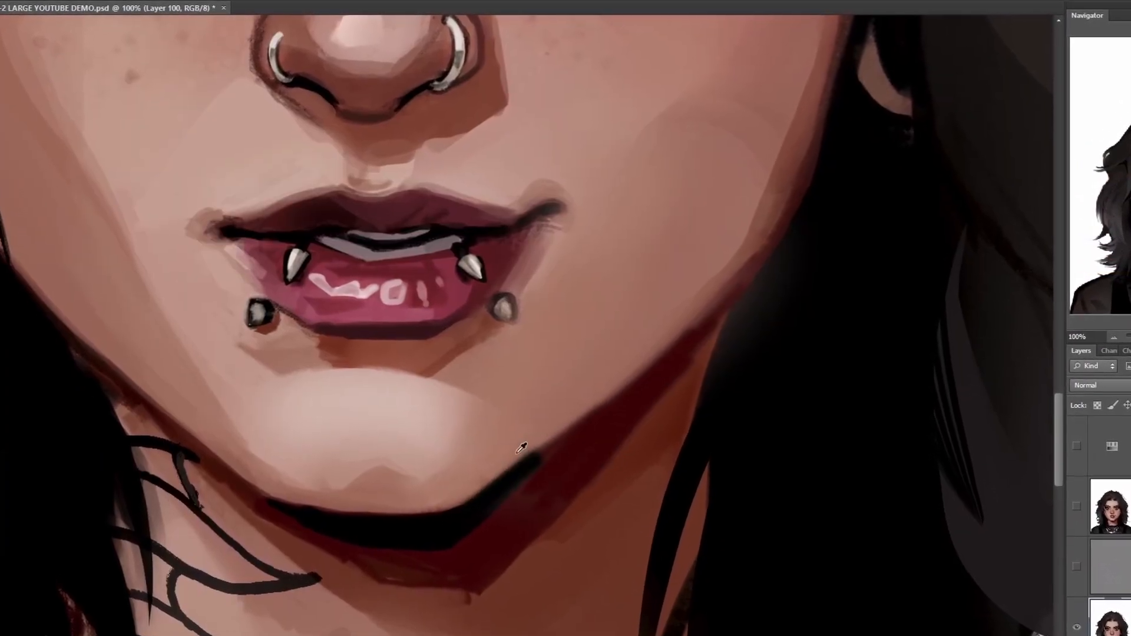
left_click_drag(704, 340, 645, 433)
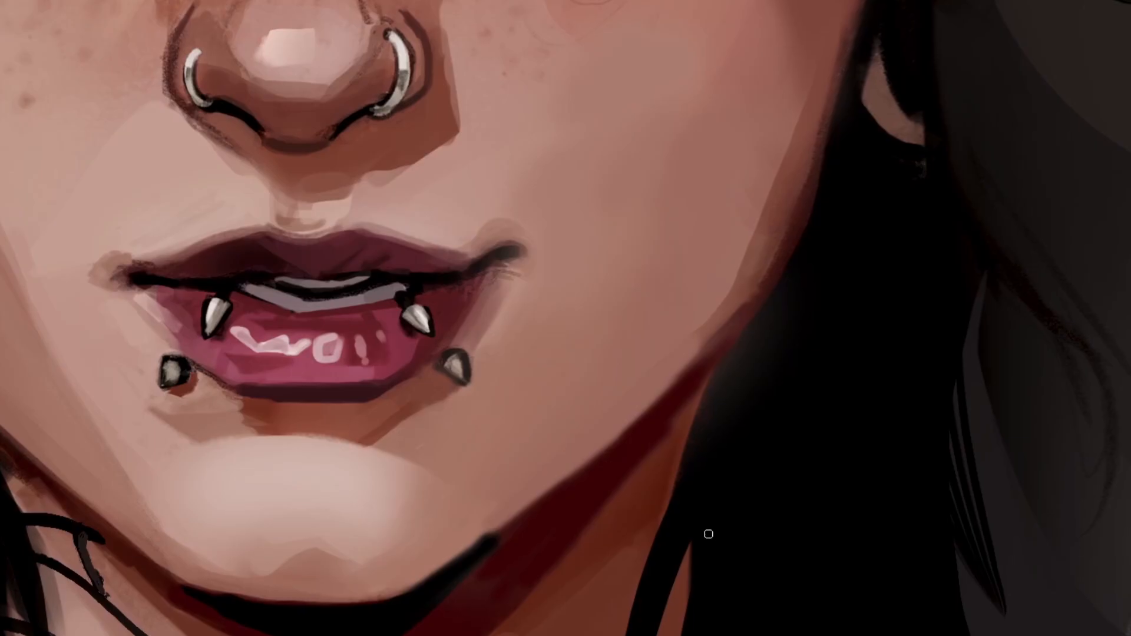
key("ctrl+minus")
key("ctrl+minus")
key("ctrl+minus")
key("ctrl+minus")
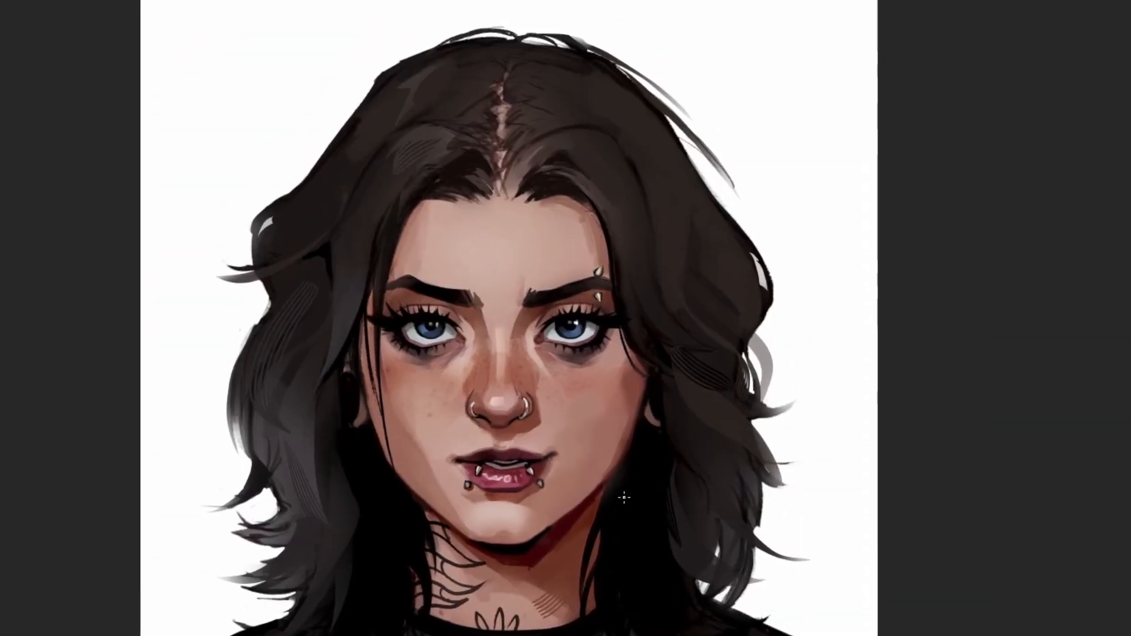
- Brush soft strokes along the jawline from the chin to the ear to blur its edge, undoing the last stroke
key("ctrl+plus")
left_click_drag(677, 401, 579, 504)
left_click(706, 404, "alt")
left_click_drag(725, 330, 631, 507)
left_click_drag(634, 348, 711, 255)
key("ctrl+z")
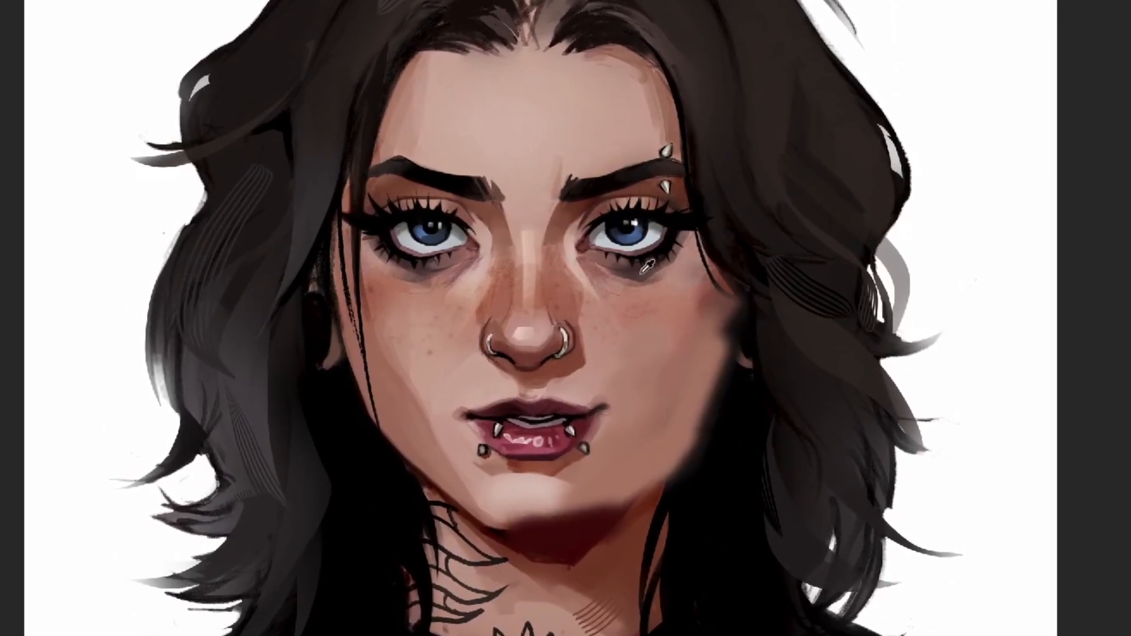
- Sample nearby tones and brush softly beneath the eye, across the cheek and over the shadow under the chin
left_click(647, 267, "alt")
mouse_move(647, 274)
left_mouse_down()
mouse_move(687, 290)
mouse_move(710, 265)
left_mouse_up()
left_click(652, 318, "alt")
left_click(534, 518, "alt")
mouse_move(535, 518)
left_mouse_down()
mouse_move(565, 530)
mouse_move(613, 507)
mouse_move(695, 555)
left_mouse_up()
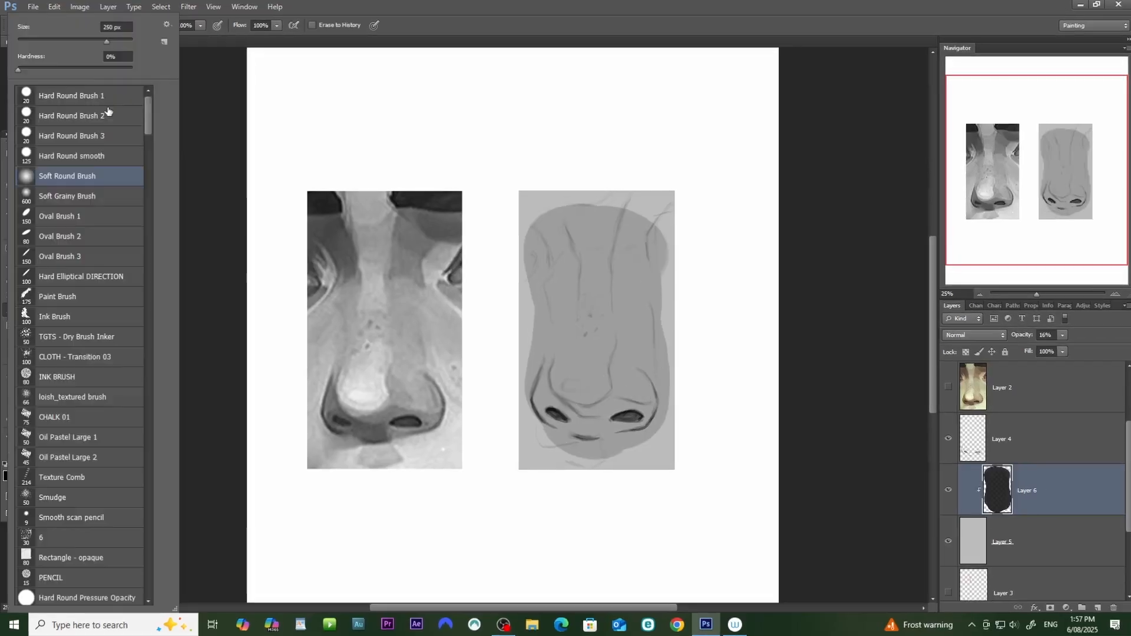
- Lighten the bridge and tip planes of the grey nose study and clean up the shadow edge beneath the nostril
left_click(37, 224)
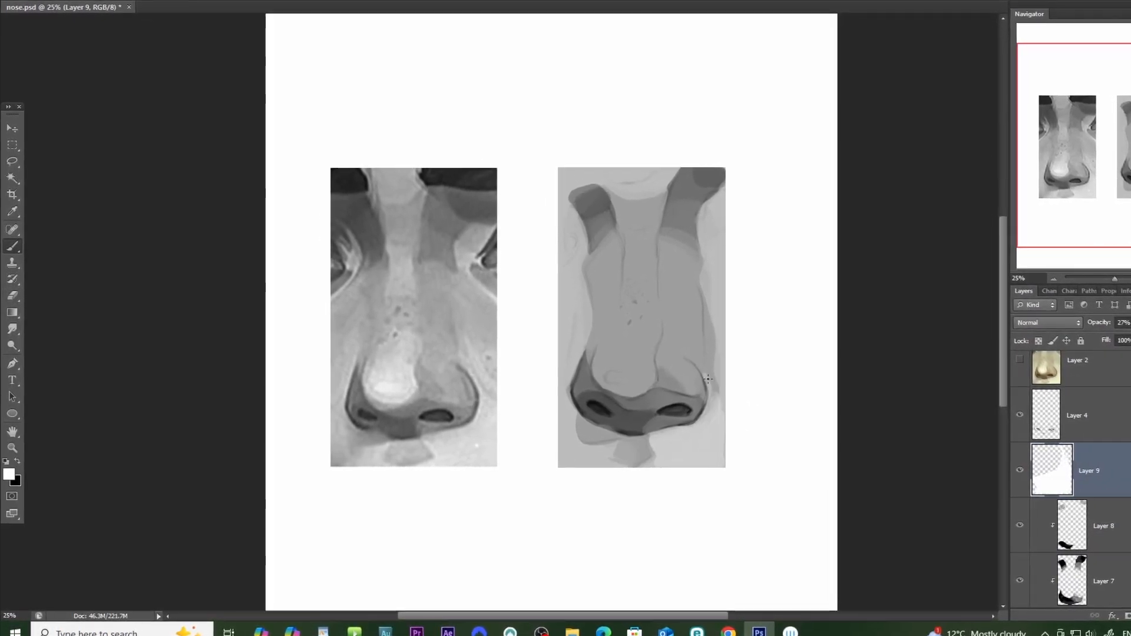
left_click_drag(584, 233, 567, 263)
left_click_drag(625, 308, 636, 377)
mouse_move(655, 231)
left_mouse_down()
mouse_move(626, 277)
mouse_move(618, 322)
mouse_move(663, 318)
left_mouse_up()
key("e")
left_click_drag(580, 453, 609, 465)
key("b")
- Add new layers and paint light highlight shapes on the tip of the nose study
key("ctrl+shift+alt+n")
mouse_move(618, 354)
left_mouse_down()
mouse_move(644, 384)
mouse_move(659, 350)
mouse_move(634, 359)
mouse_move(663, 347)
mouse_move(649, 381)
mouse_move(667, 380)
left_mouse_up()
key("e")
key("b")
key("ctrl+shift+alt+n")
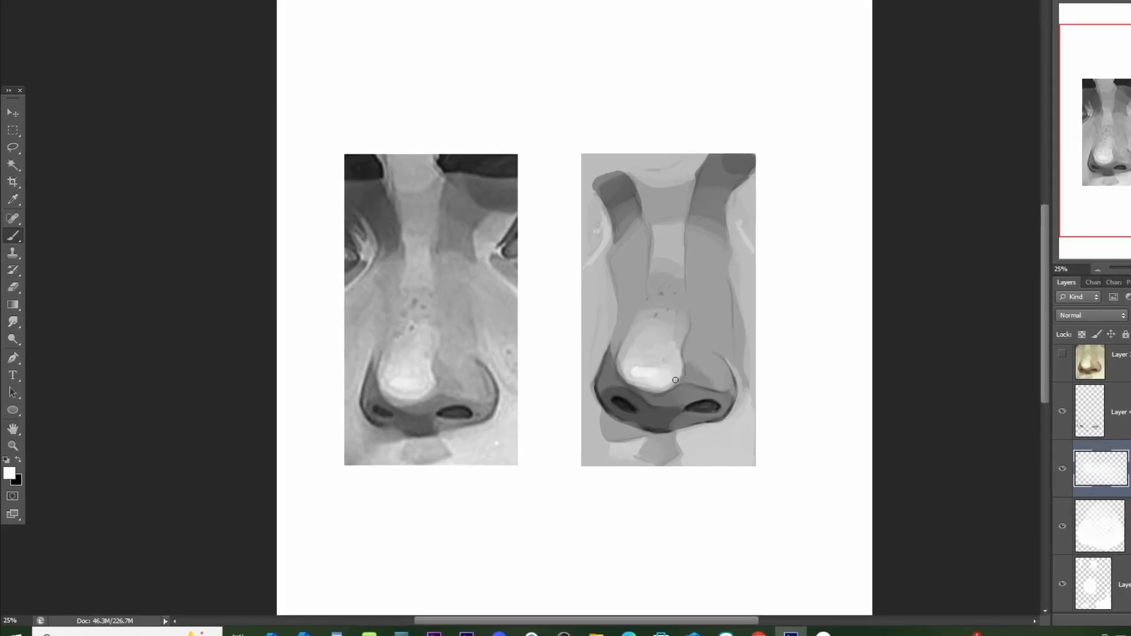
- Add a layer and brush over the edges of the nostril wing, nose tip and underside of the nose study
key("ctrl+plus")
key("ctrl+plus")
key("ctrl+shift+alt+n")
left_click(873, 407, "alt")
left_click_drag(873, 407, 889, 426)
mouse_move(707, 419)
left_mouse_down()
mouse_move(673, 405)
mouse_move(658, 359)
left_mouse_up()
left_click_drag(896, 389, 882, 458)
left_click_drag(870, 360, 888, 406)
left_click(783, 464, "alt")
left_click_drag(791, 463, 777, 511)
mouse_move(648, 489)
left_mouse_down()
mouse_move(695, 506)
mouse_move(695, 548)
left_mouse_up()
left_click(671, 539, "alt")
- Brush over the nose's outer side edge, the brow plane and the bridge to cover the sketch lines and join the tones
mouse_move(925, 412)
left_mouse_down()
mouse_move(932, 290)
mouse_move(913, 270)
left_mouse_up()
left_click(871, 88, "alt")
mouse_move(901, 118)
left_mouse_down()
mouse_move(884, 54)
mouse_move(850, 105)
left_mouse_up()
left_click(816, 30, "alt")
left_click_drag(772, 198, 824, 203)
left_click(818, 236, "alt")
left_click_drag(953, 120, 962, 101)
left_click_drag(768, 183, 763, 222)
left_click_drag(663, 400, 682, 431)
key("ctrl+minus")
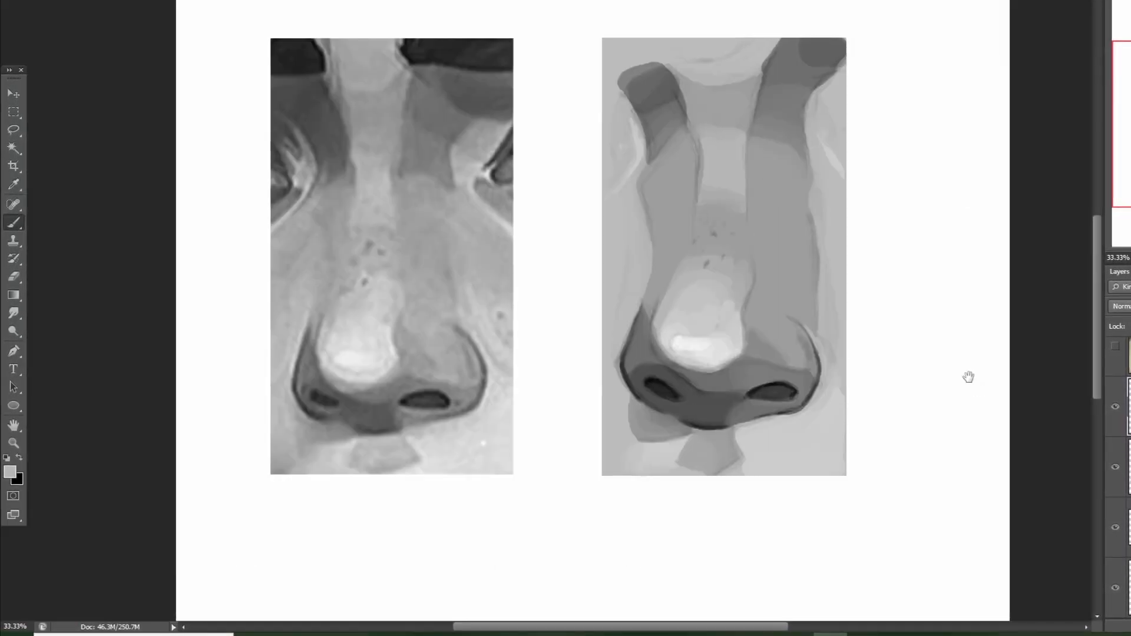
- Soften the cast shadow beneath the left nostril and blend the dark tones of the left eye-socket plane
key("ctrl+plus")
left_click(84, 51)
left_click(660, 524, "alt")
left_click_drag(626, 500, 628, 549)
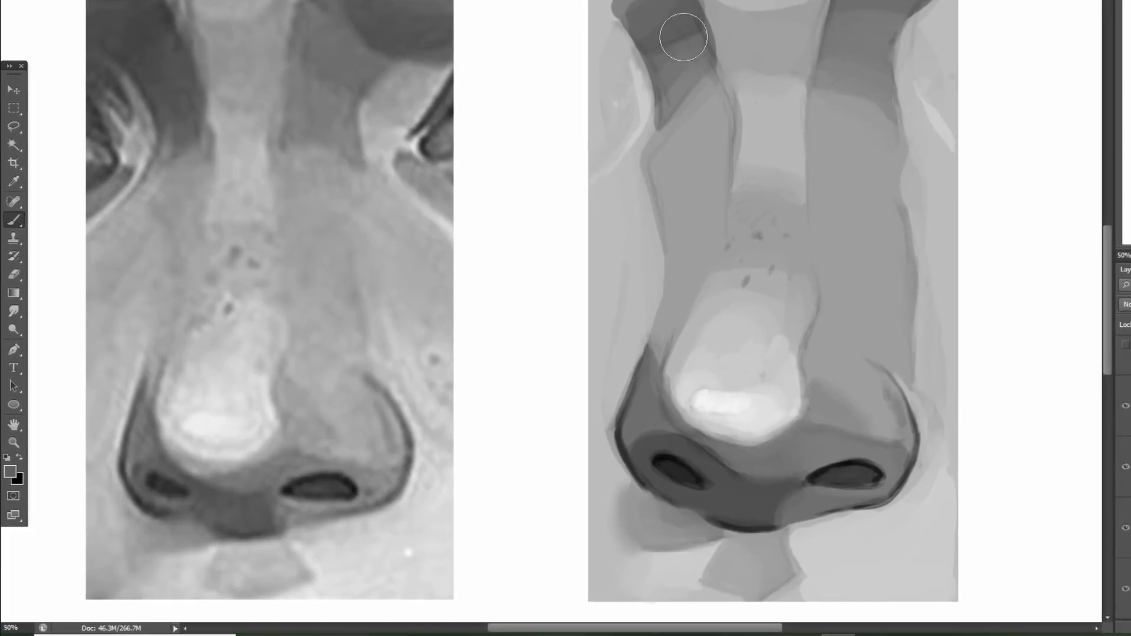
left_click_drag(654, 44, 695, 50)
left_click_drag(695, 35, 686, 53)
left_click(704, 27, "alt")
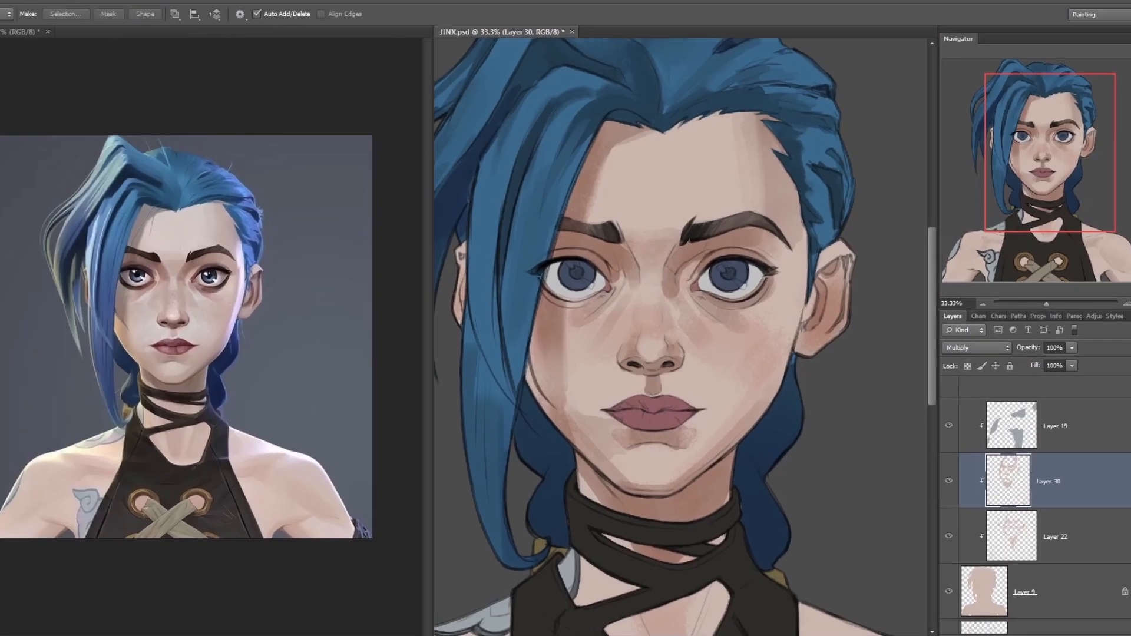
- Erase some of the Layer 30 skin shading between the nose bridge and the inner eye corner of the blue-haired portrait
key("e")
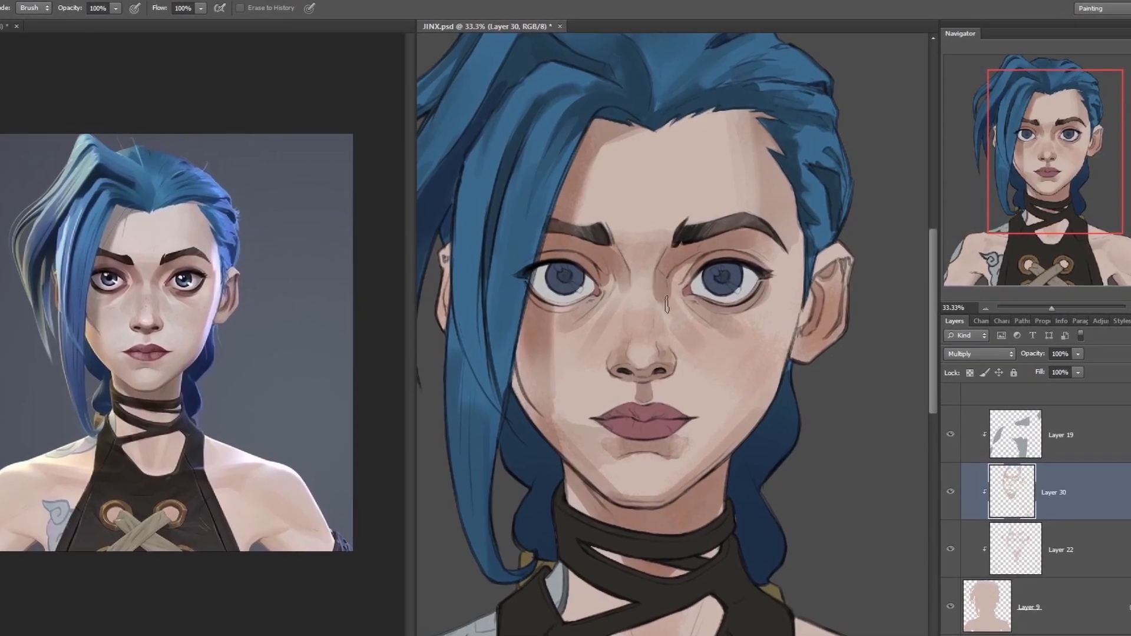
left_click_drag(672, 295, 701, 270)
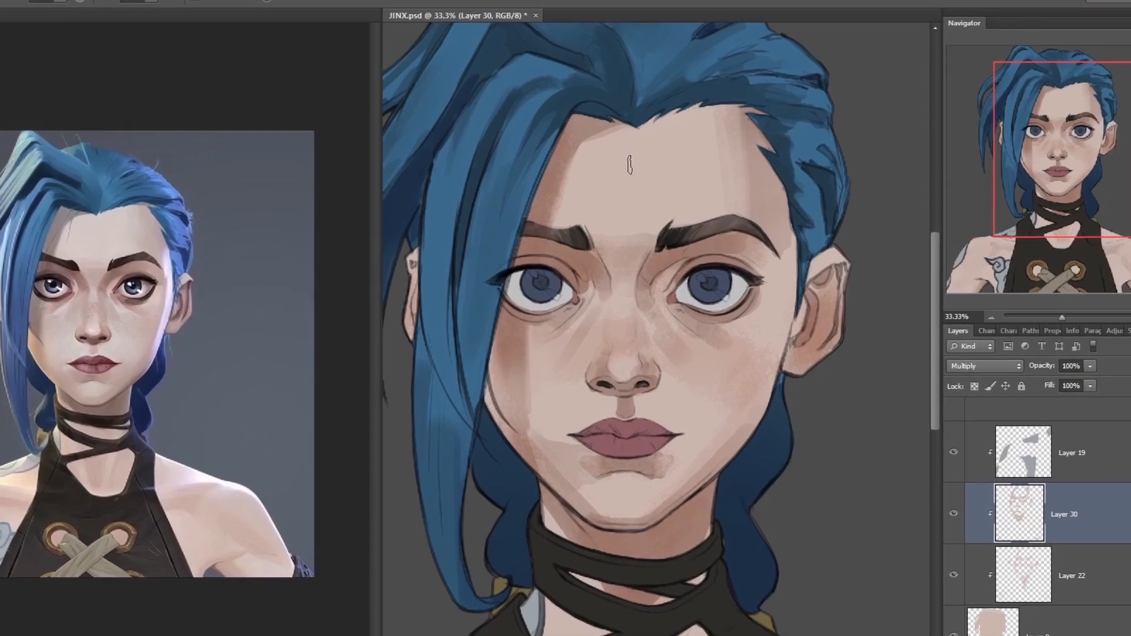
key("ctrl+minus")
key("ctrl+minus")
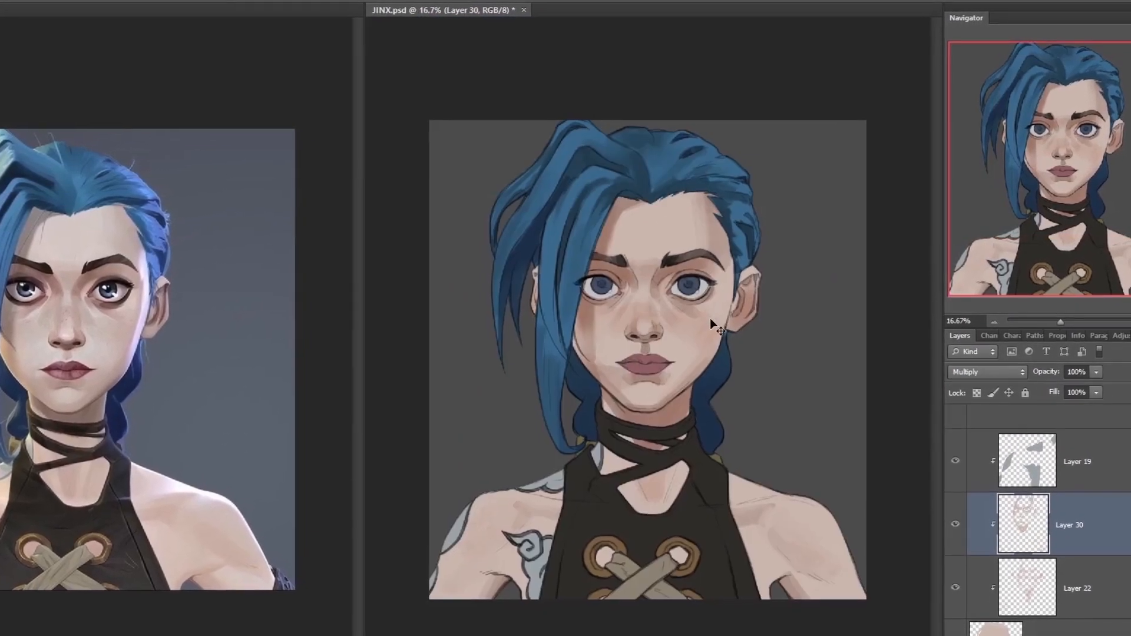
key("ctrl+plus")
key("ctrl+plus")
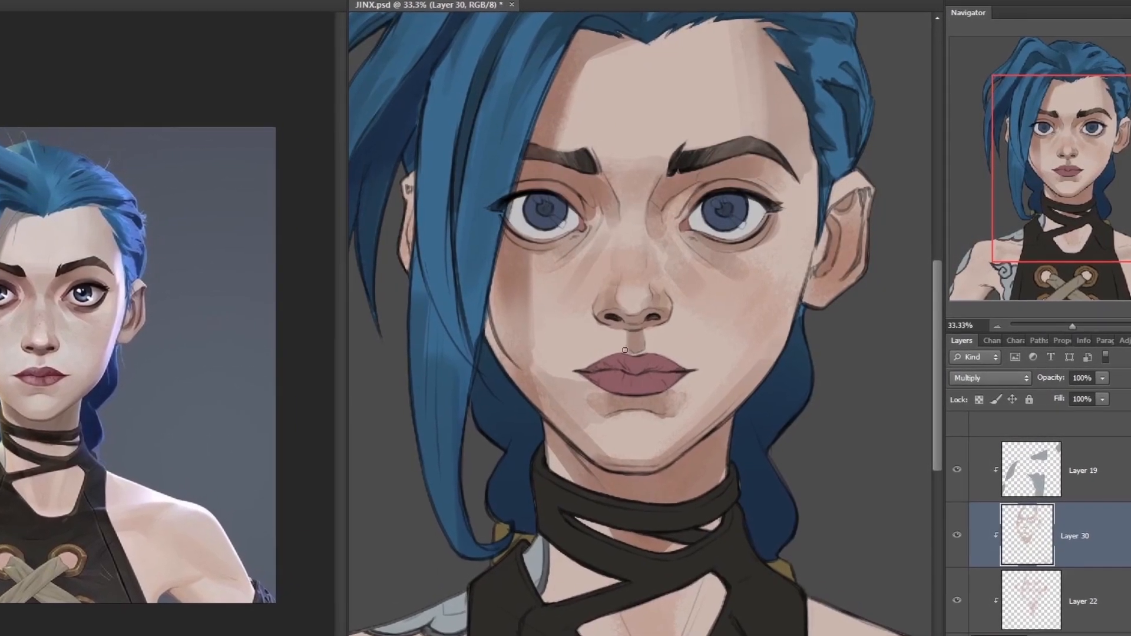